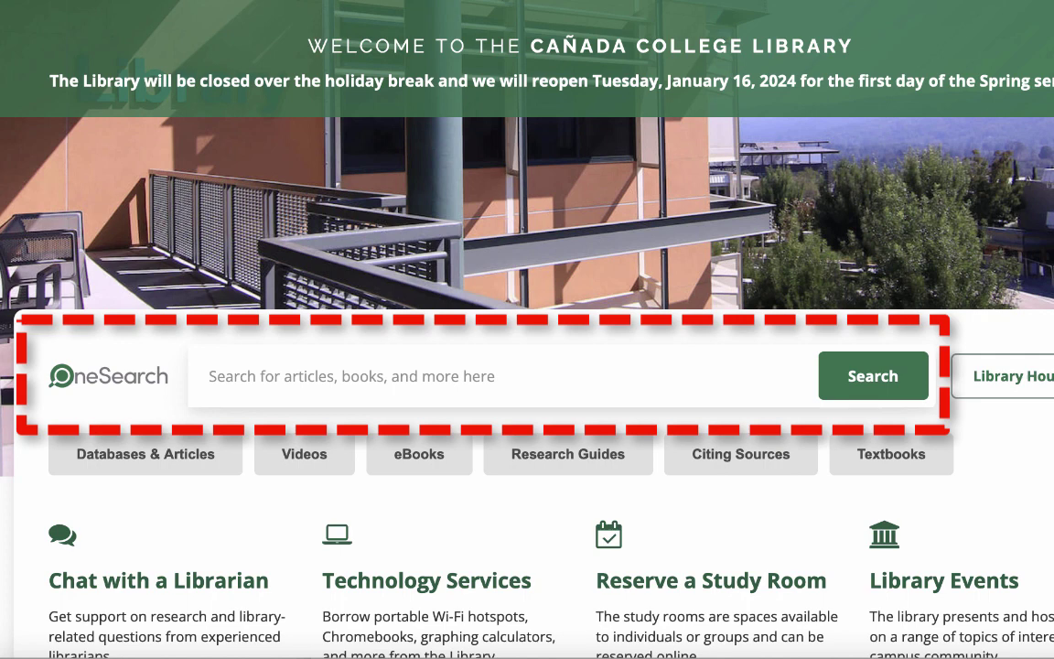
Search OneSearch for "voting rights"
{"action": "left_click", "coordinate": [702, 387]}
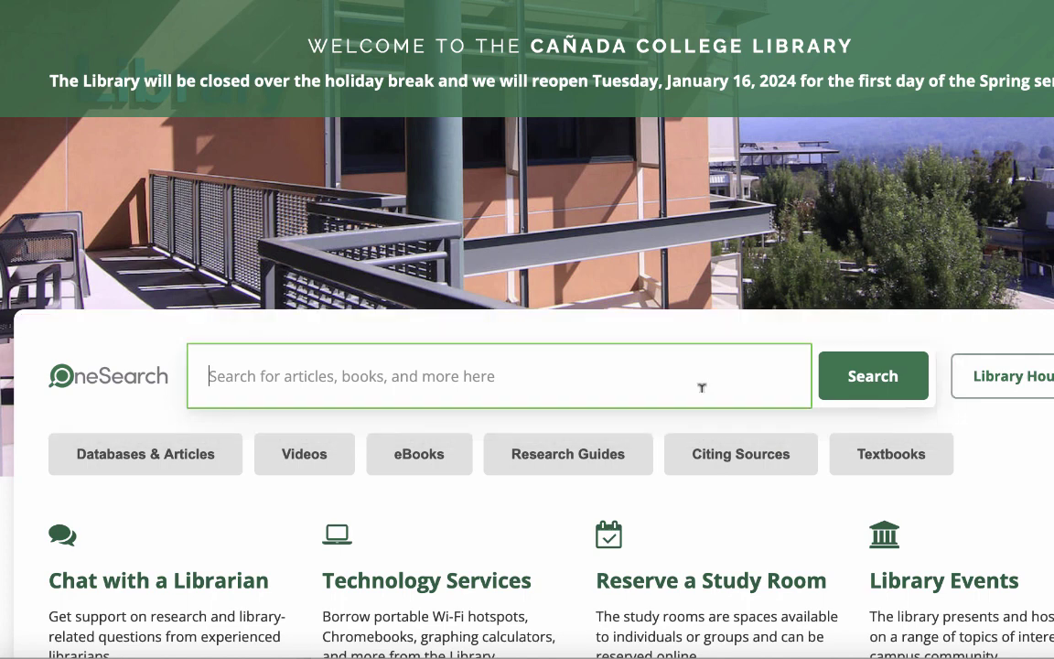
{"action": "type", "text": "vo"}
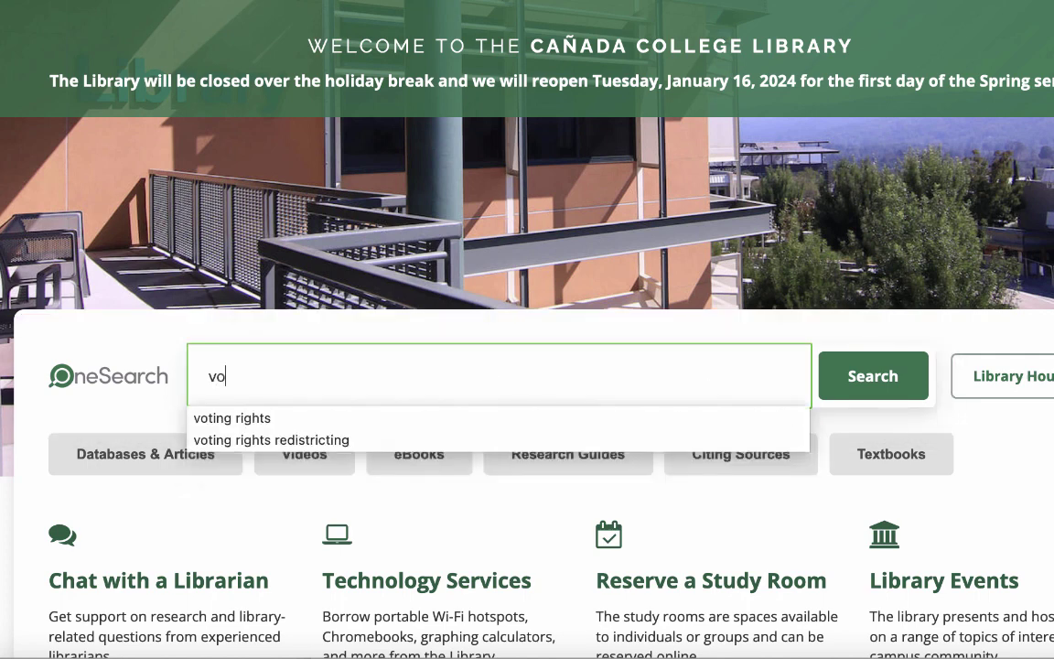
{"action": "type", "text": "ting rights"}
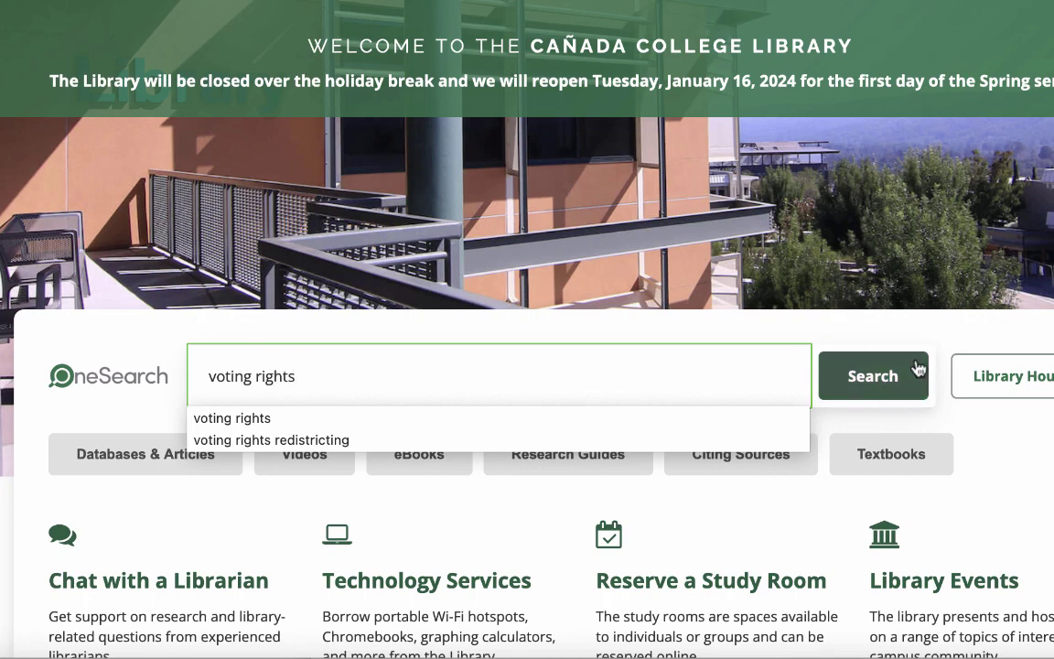
{"action": "left_click", "coordinate": [913, 371]}
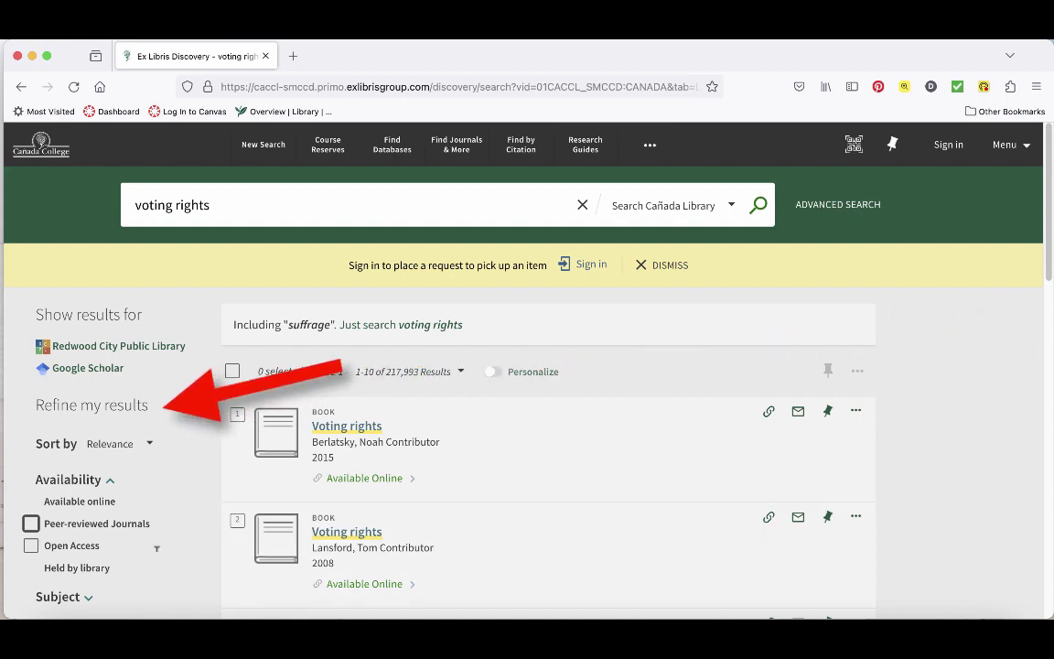
Limit the search results to peer-reviewed journals using the availability filters
{"action": "scroll", "coordinate": [197, 540], "scroll_direction": "down", "scroll_amount": 1}
{"action": "scroll", "coordinate": [198, 540], "scroll_direction": "down", "scroll_amount": 5}
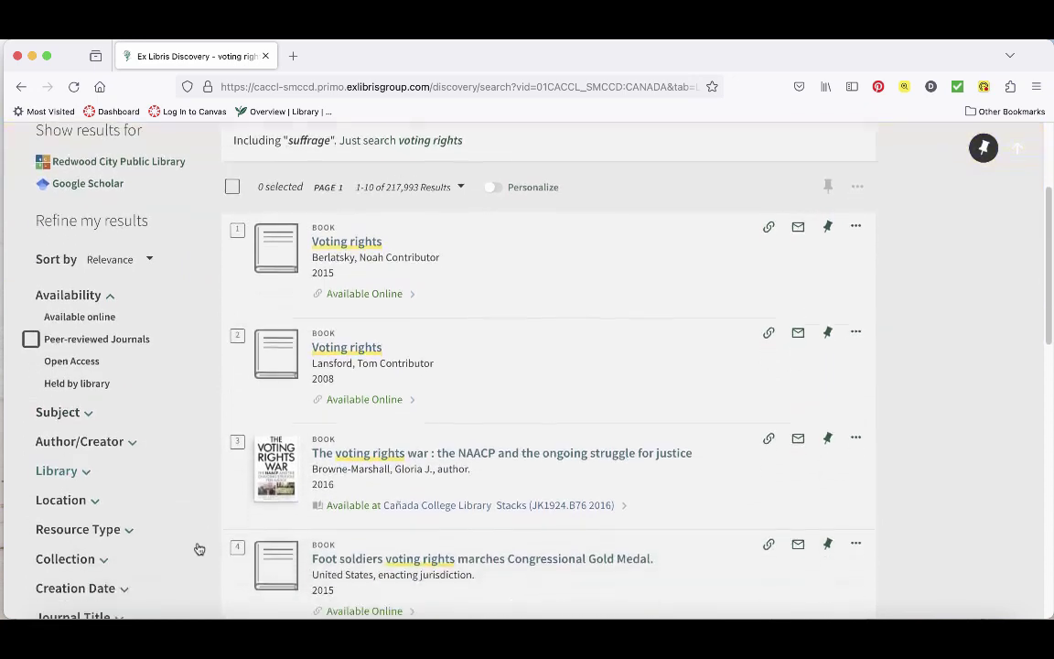
{"action": "left_click_drag", "start_coordinate": [216, 508], "coordinate": [216, 578]}
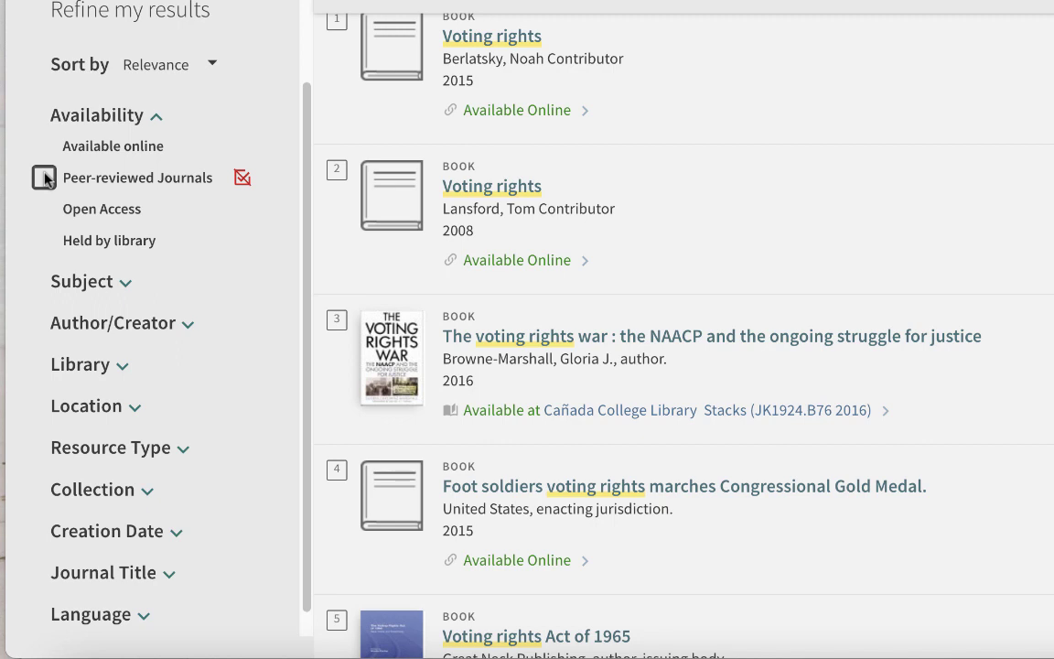
{"action": "left_click", "coordinate": [44, 179]}
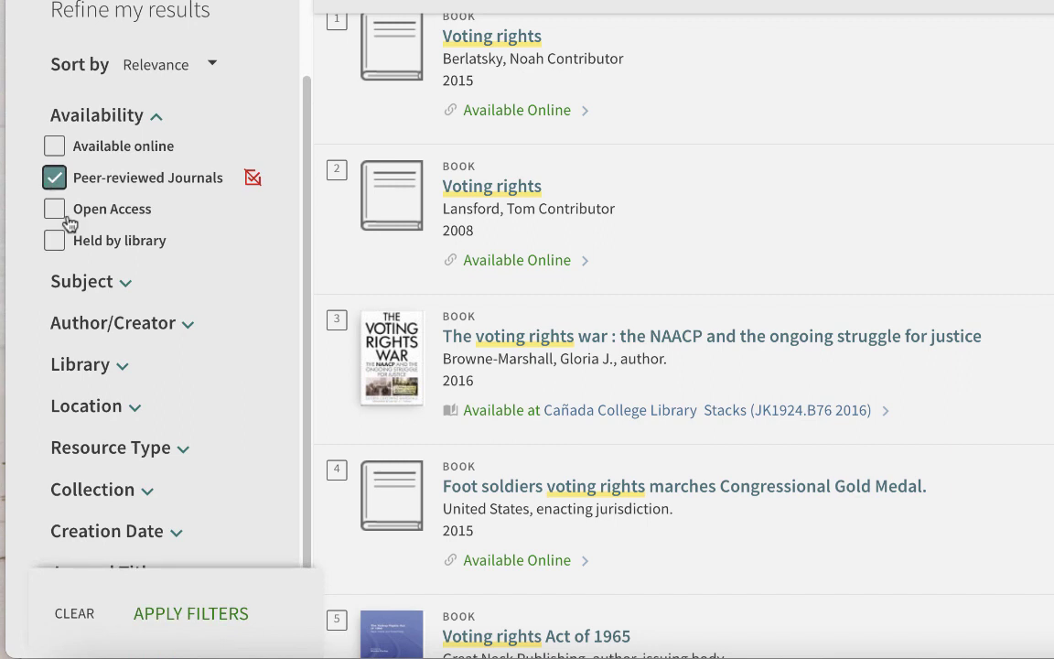
{"action": "left_click", "coordinate": [231, 624]}
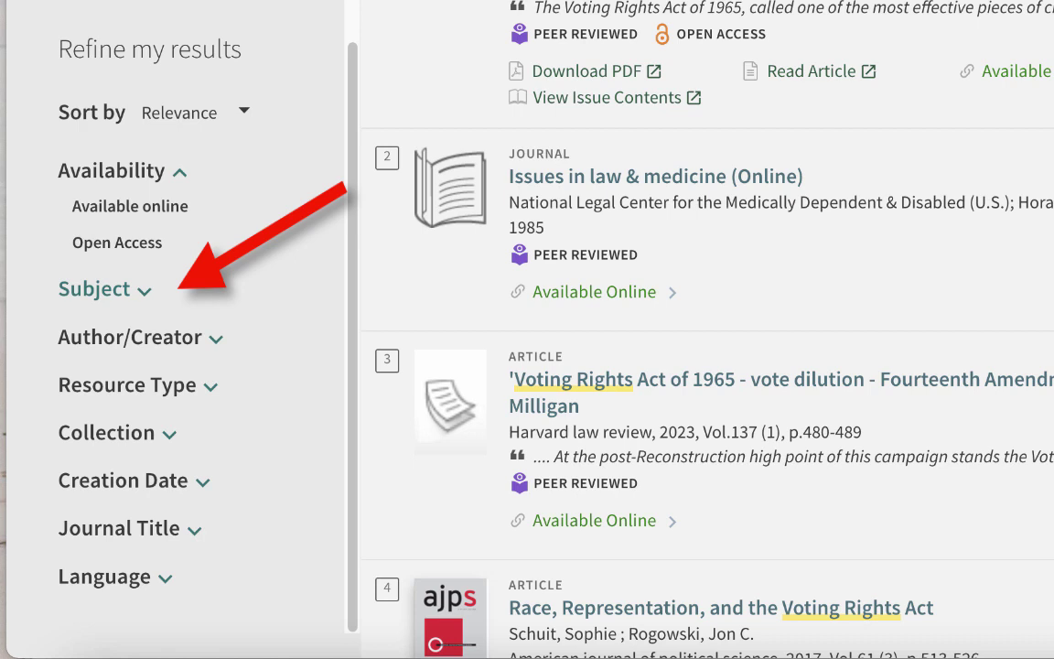
Apply the subject filters Voting, Voting Rights and Law to the results
{"action": "left_click", "coordinate": [114, 292]}
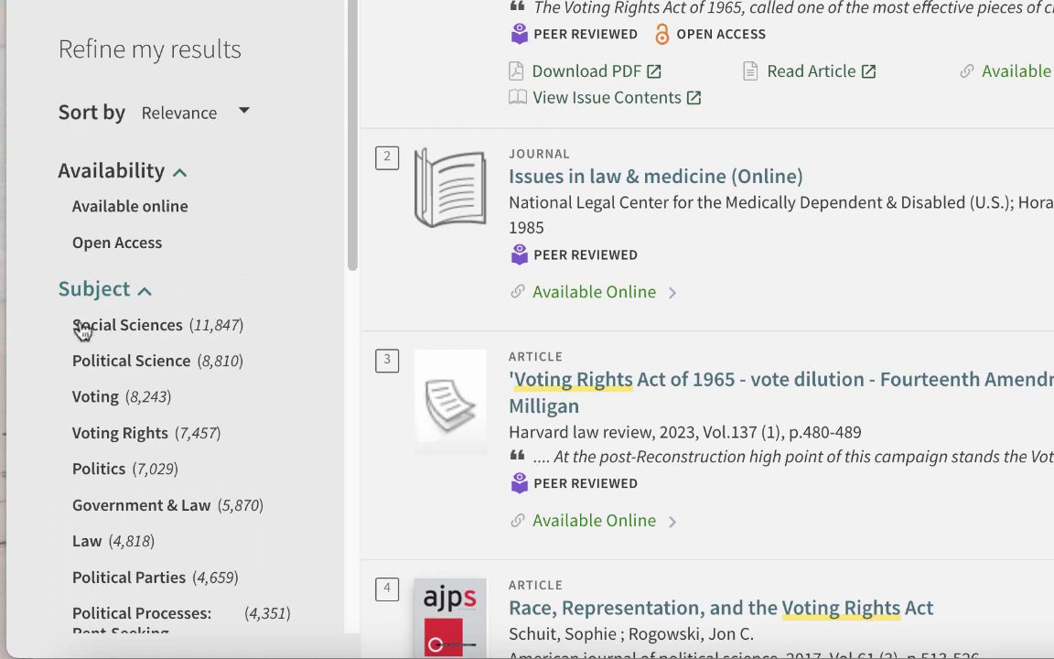
{"action": "left_click", "coordinate": [52, 396]}
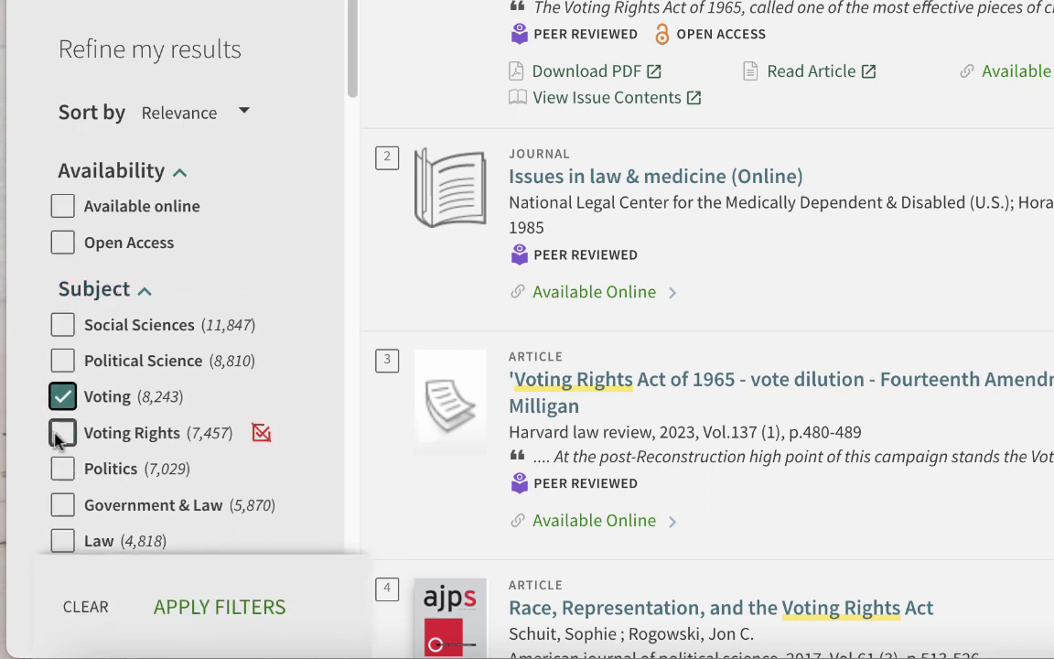
{"action": "left_click", "coordinate": [60, 434]}
{"action": "scroll", "coordinate": [60, 513], "scroll_direction": "down", "scroll_amount": 3}
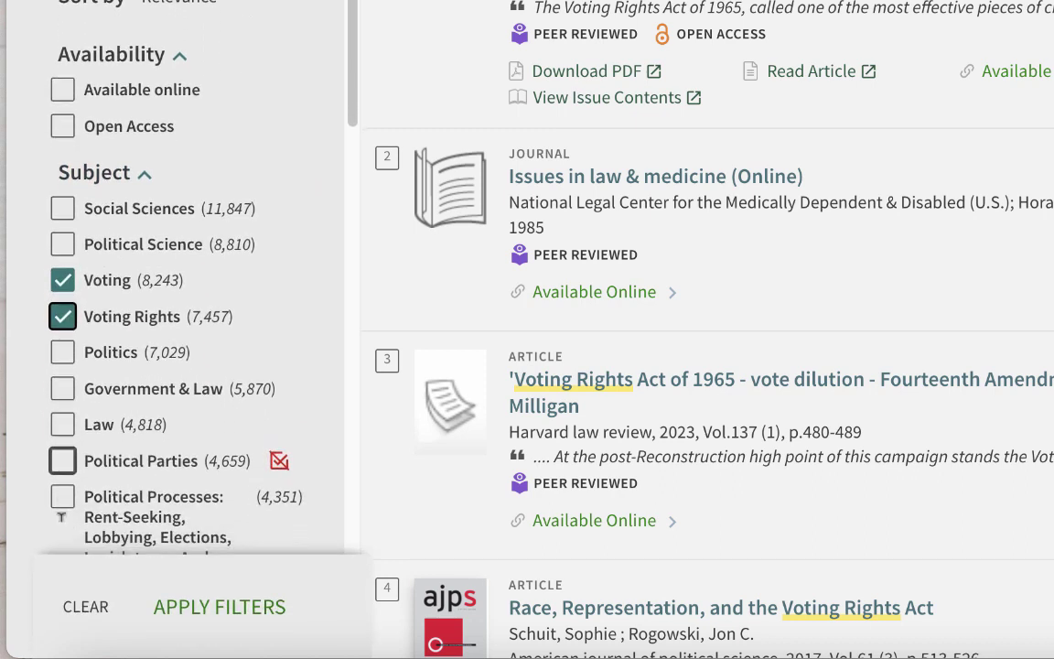
{"action": "left_click", "coordinate": [62, 401]}
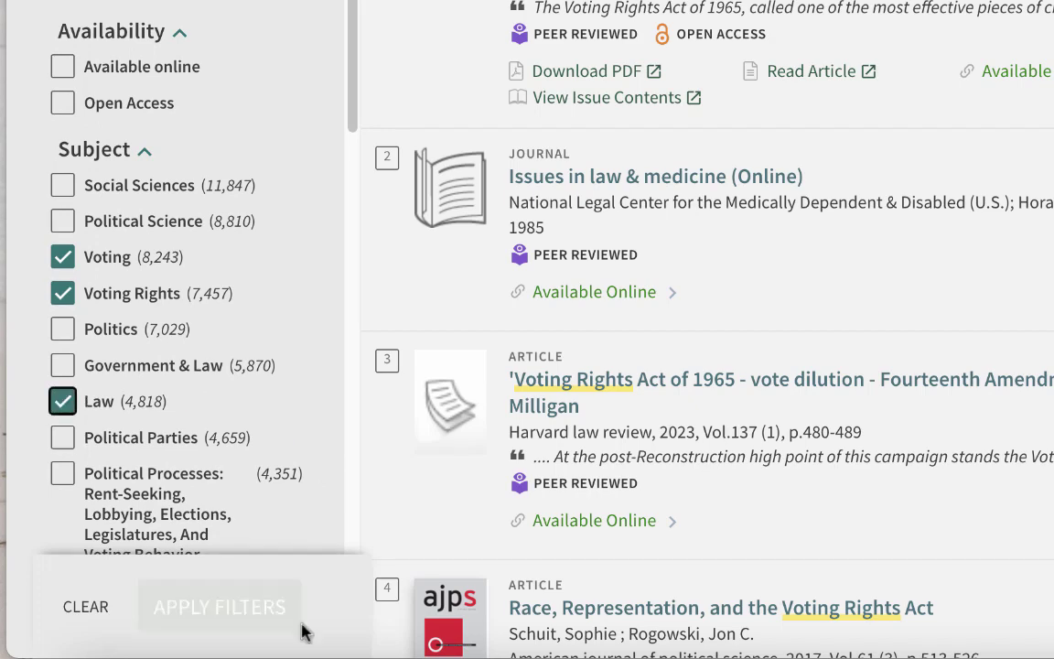
{"action": "left_click", "coordinate": [265, 629]}
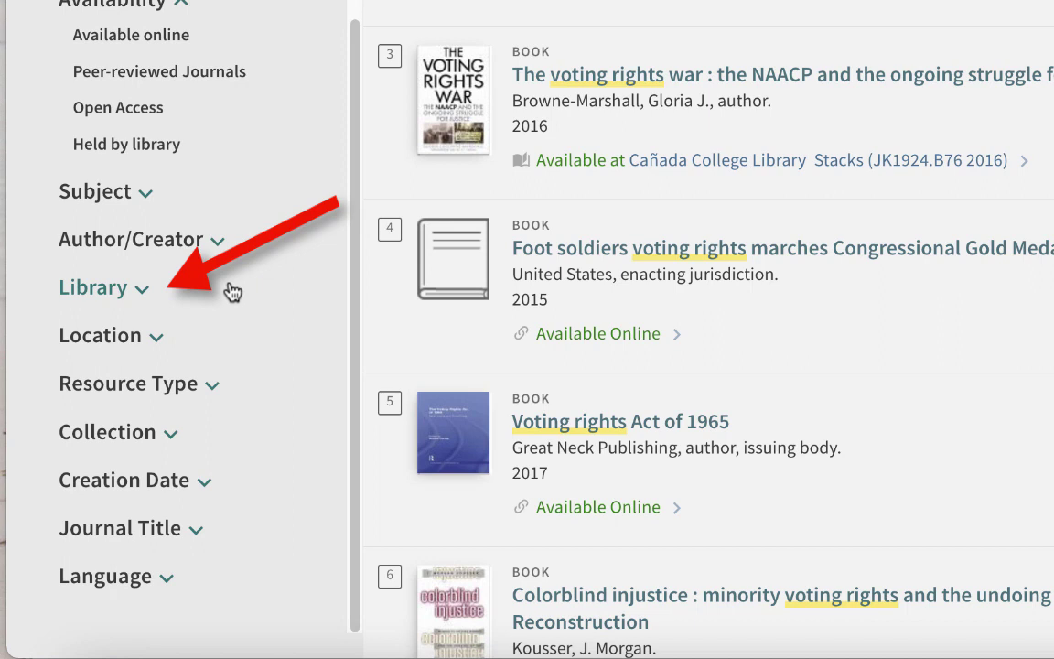
Limit the results to items held at Cañada College Library
{"action": "left_click", "coordinate": [144, 291]}
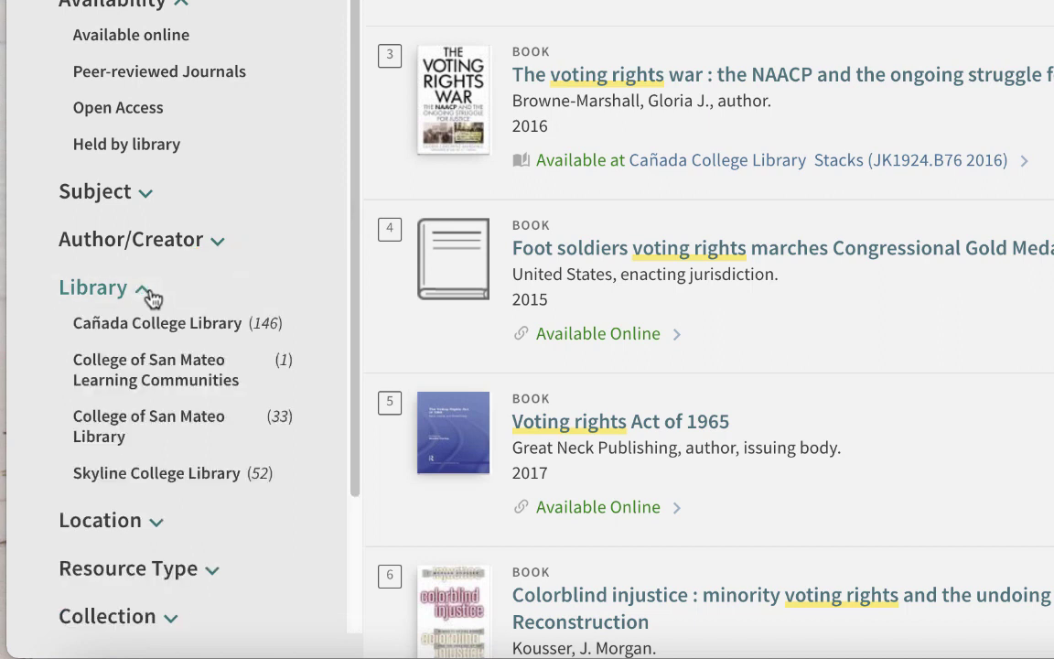
{"action": "left_click", "coordinate": [50, 325]}
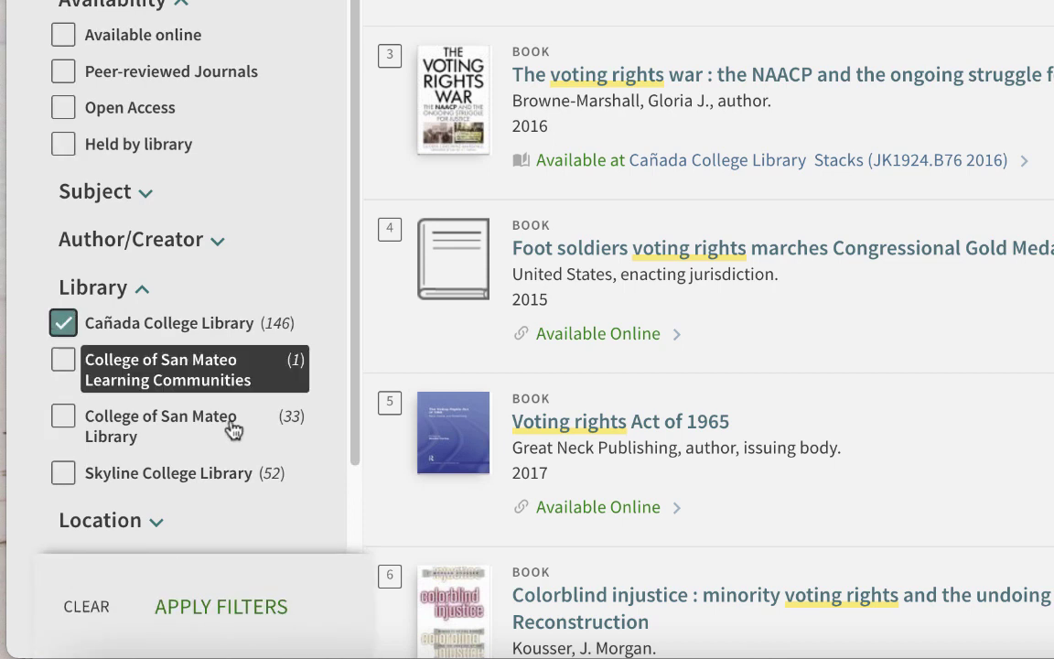
{"action": "left_click", "coordinate": [264, 611]}
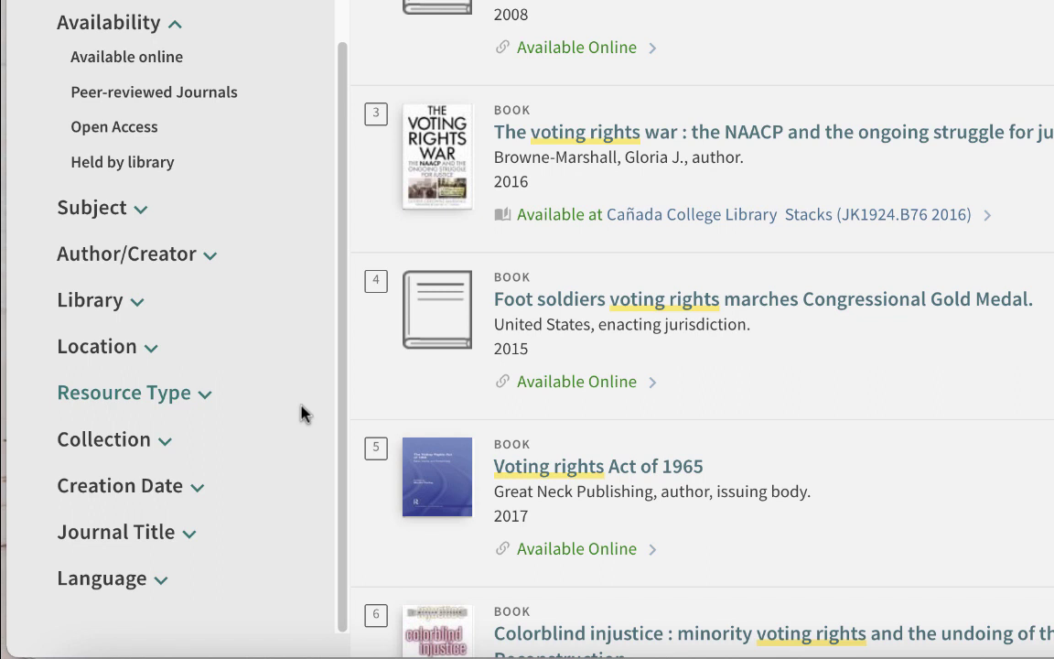
Expand the Resource Type filter and examine the material types it offers
{"action": "left_click", "coordinate": [209, 396]}
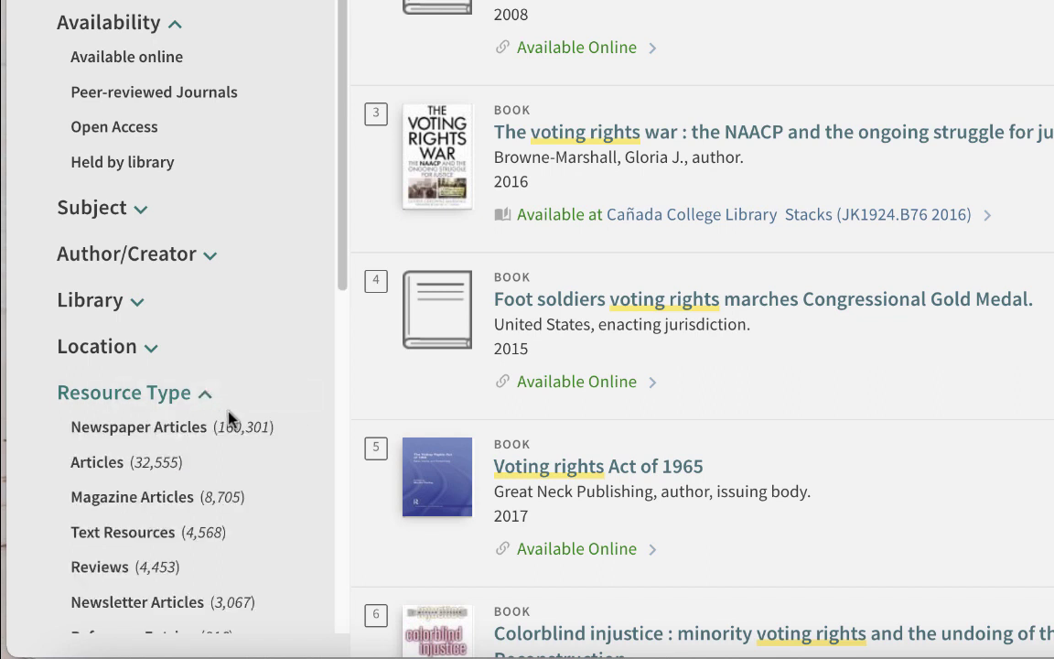
{"action": "scroll", "coordinate": [297, 501], "scroll_direction": "down", "scroll_amount": 1}
{"action": "scroll", "coordinate": [297, 490], "scroll_direction": "down", "scroll_amount": 4}
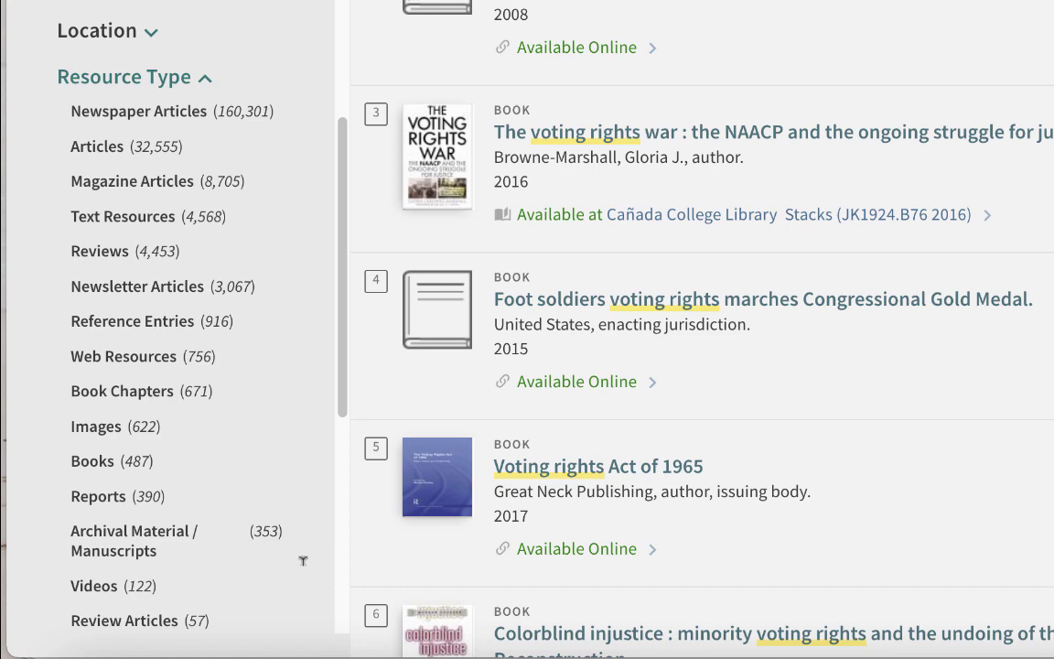
{"action": "scroll", "coordinate": [303, 561], "scroll_direction": "down", "scroll_amount": 2}
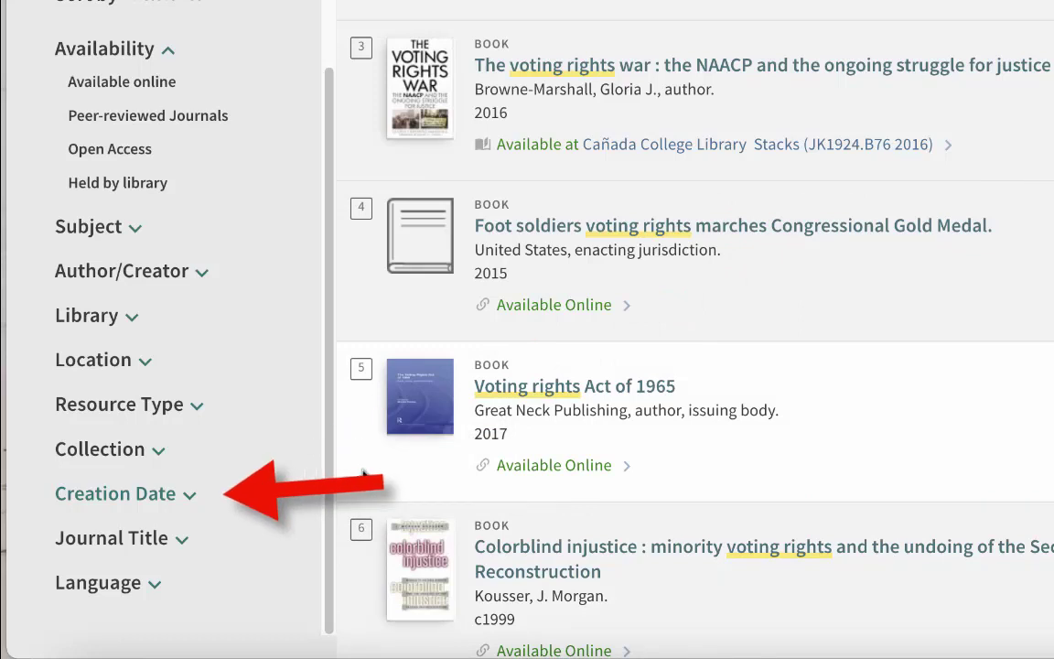
Refine the results by creation date, starting the range at 2014 and keeping 2024 as its end
{"action": "left_click", "coordinate": [174, 501]}
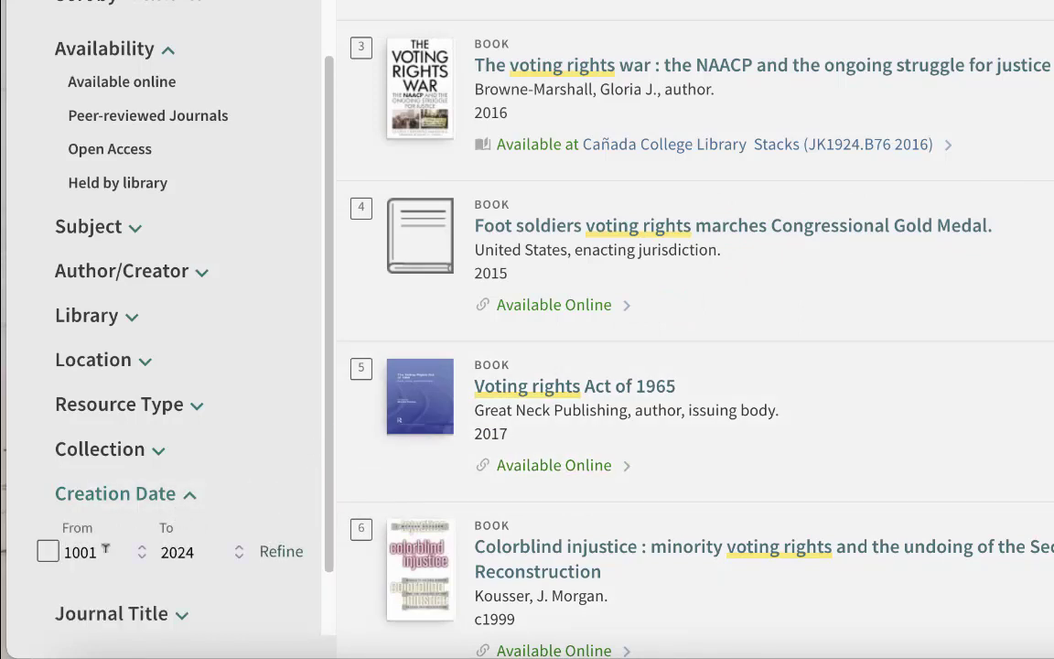
{"action": "left_click", "coordinate": [111, 549]}
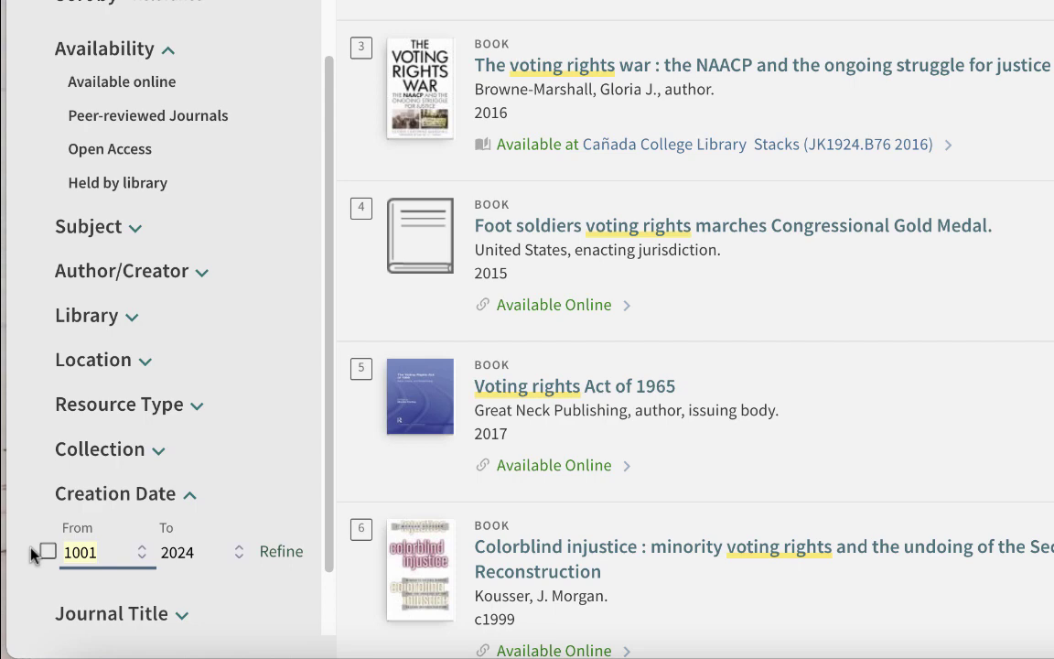
{"action": "key", "text": "BackSpace"}
{"action": "key", "text": "BackSpace"}
{"action": "key", "text": "BackSpace"}
{"action": "key", "text": "BackSpace"}
{"action": "type", "text": "2014"}
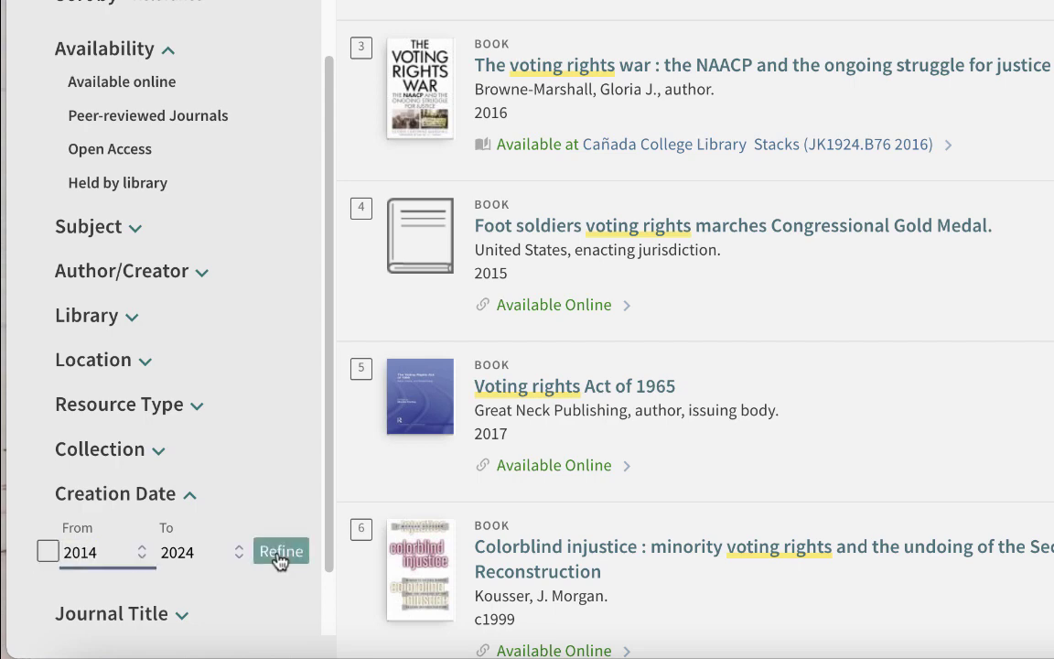
{"action": "left_click", "coordinate": [278, 553]}
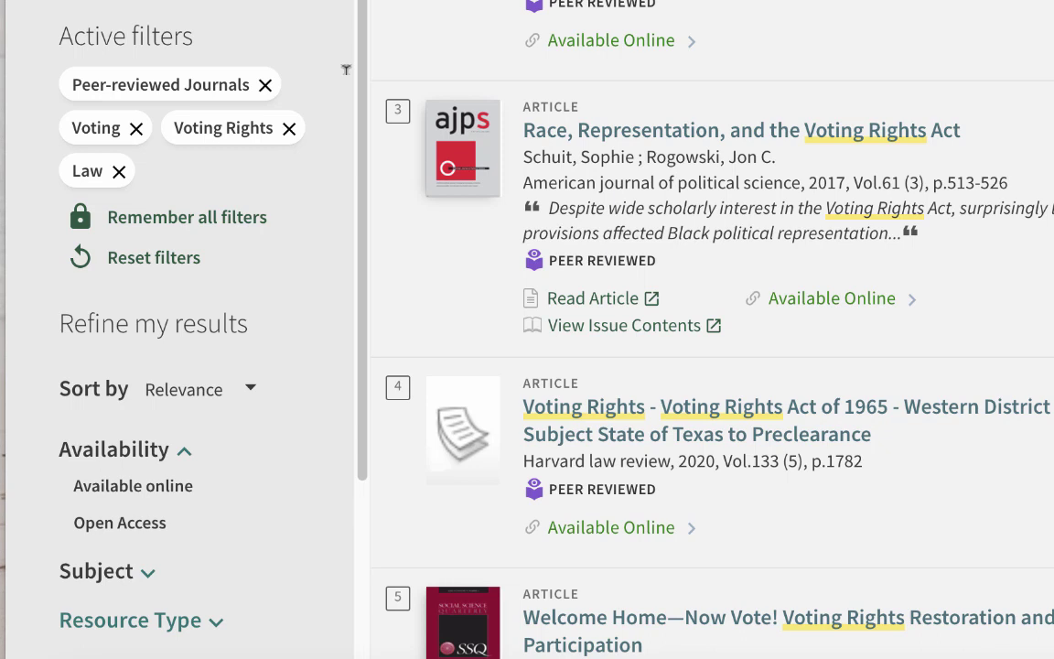
Remove the Peer-reviewed Journals filter and reset all remaining active filters
{"action": "left_click", "coordinate": [265, 86]}
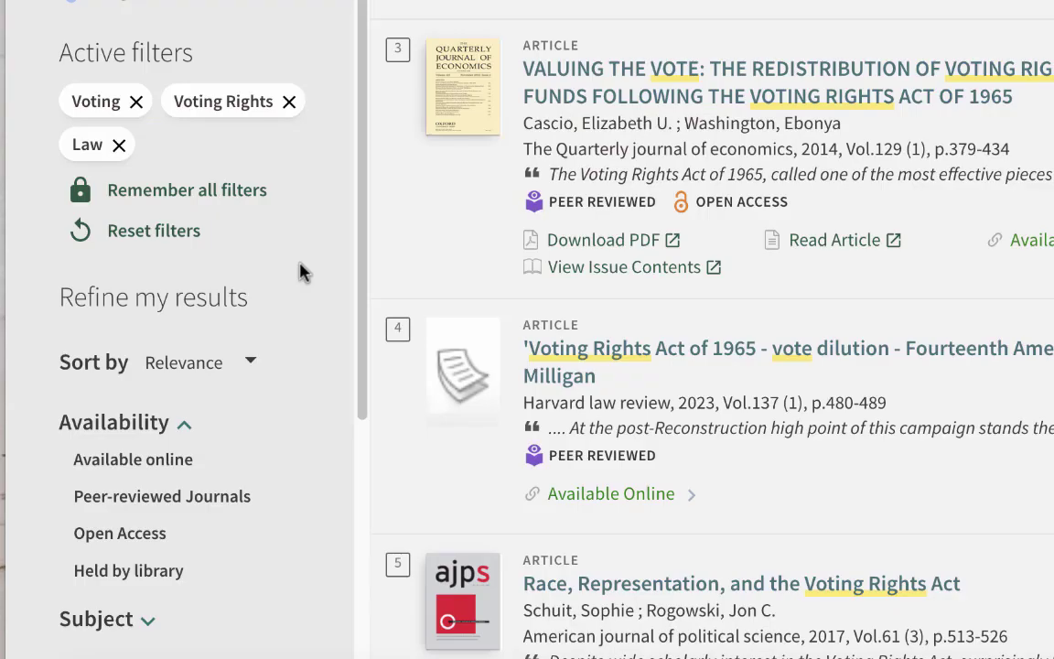
{"action": "left_click", "coordinate": [152, 232]}
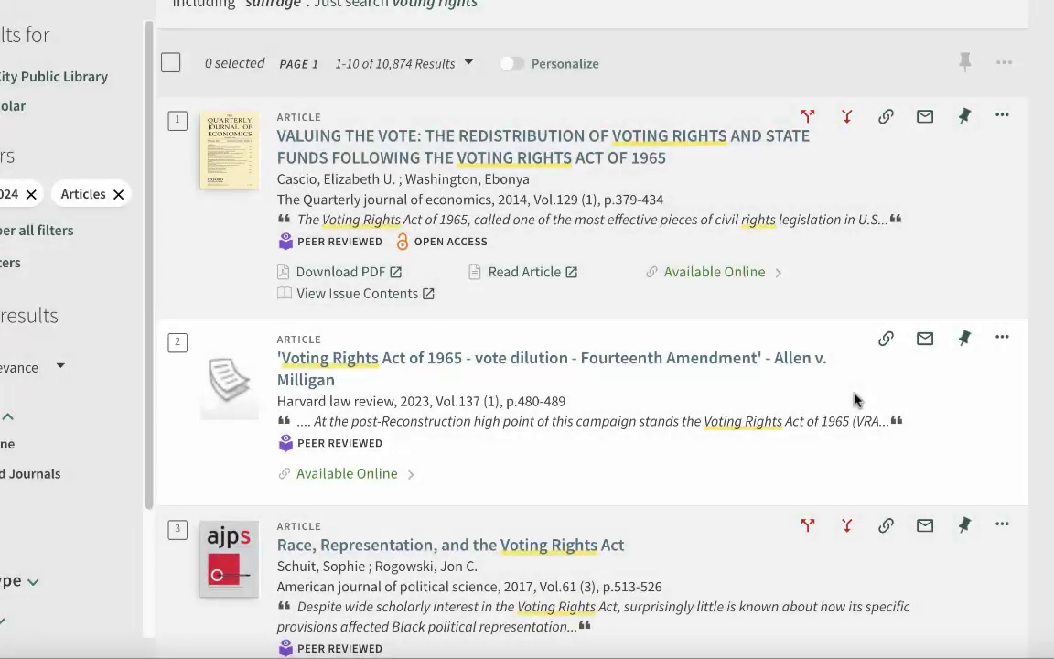
Open the 2023 Harvard law review article on Allen v. Milligan and access its full text through Gale Academic OneFile
{"action": "left_click", "coordinate": [793, 363]}
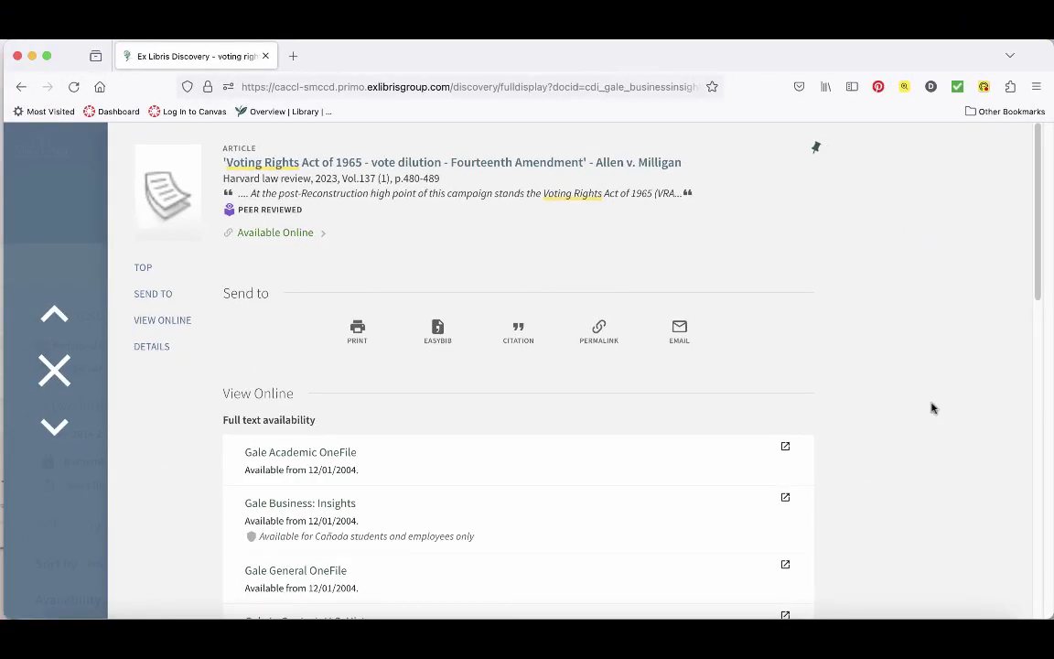
{"action": "scroll", "coordinate": [932, 408], "scroll_direction": "down", "scroll_amount": 3}
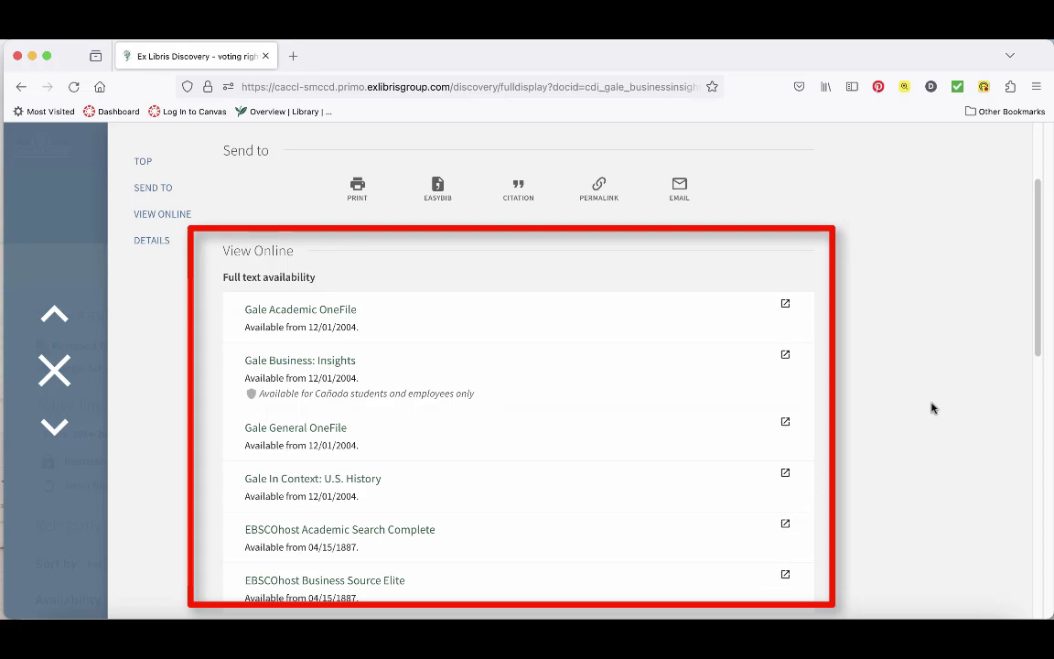
{"action": "left_click", "coordinate": [345, 313]}
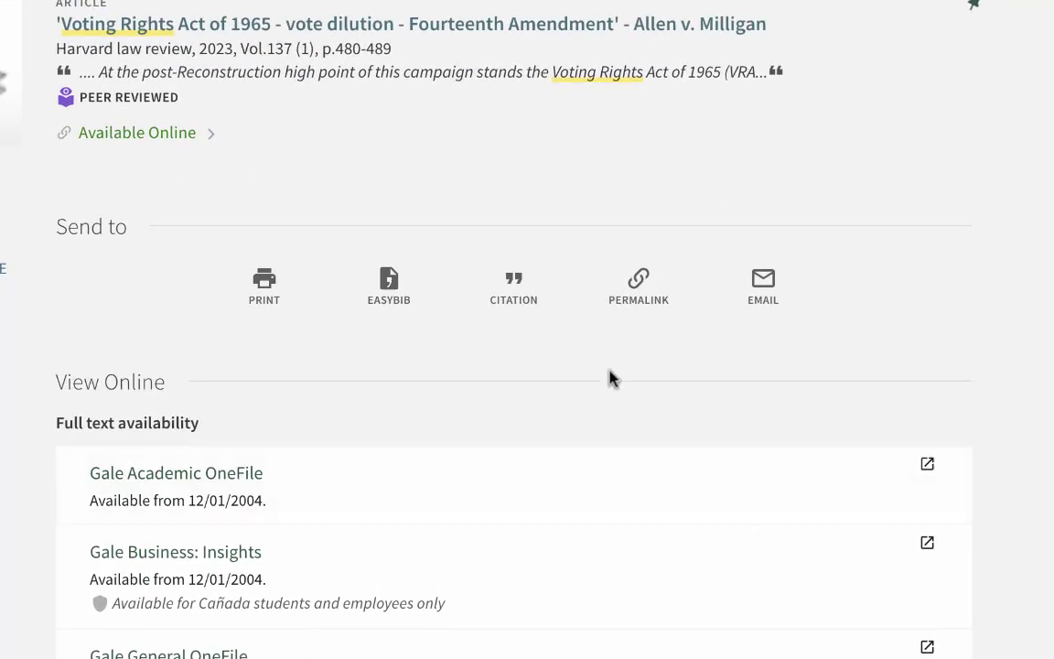
Display the article's citation and open the form for sending the record by email
{"action": "left_click", "coordinate": [516, 283]}
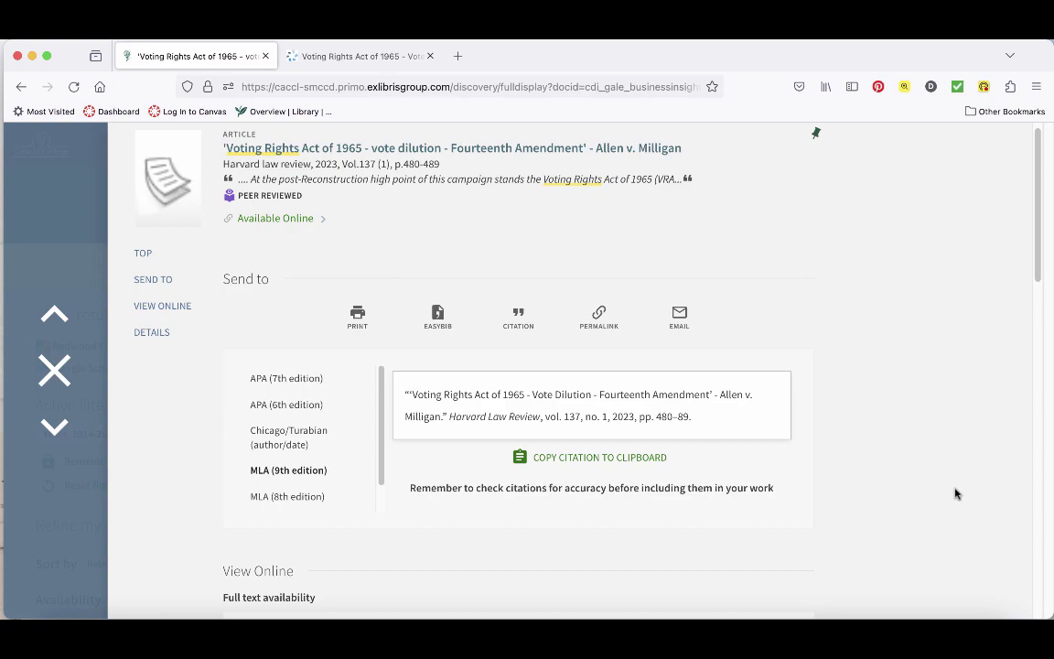
{"action": "left_click", "coordinate": [679, 317]}
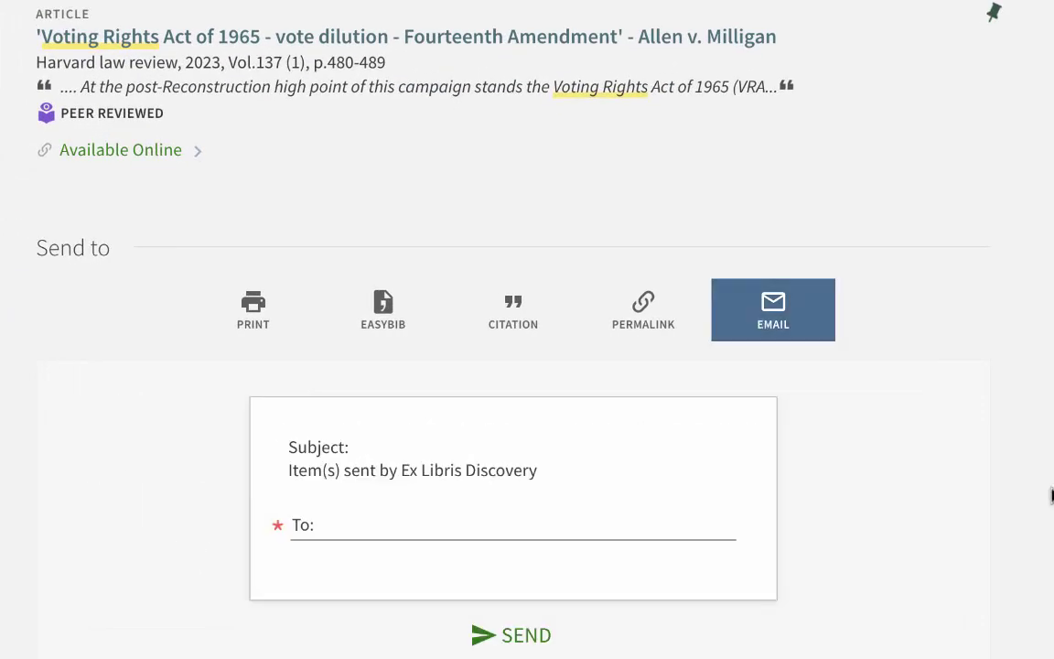